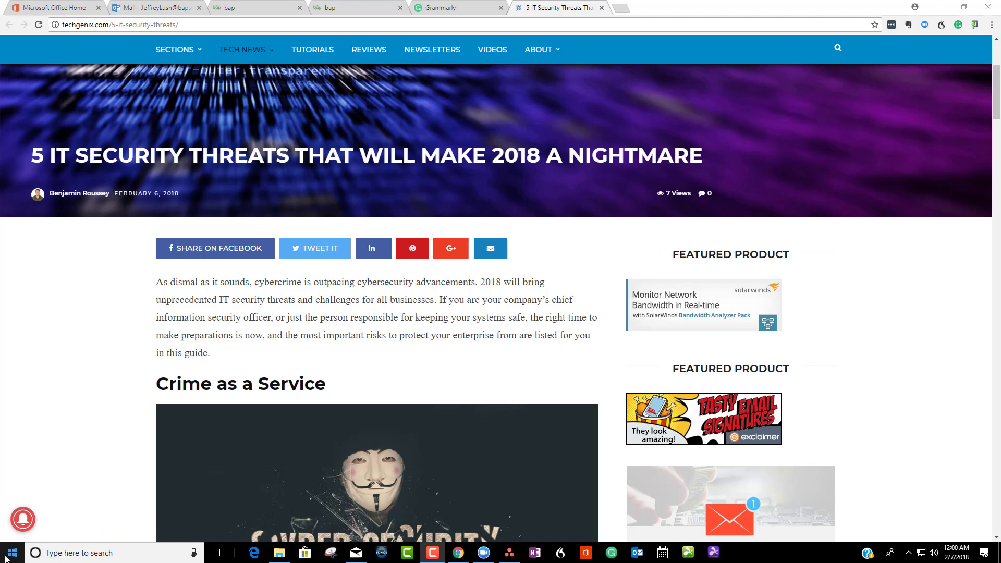
# - Open the Windows Start menu from the taskbar over the Chrome security article
pyautogui.click(7, 558)
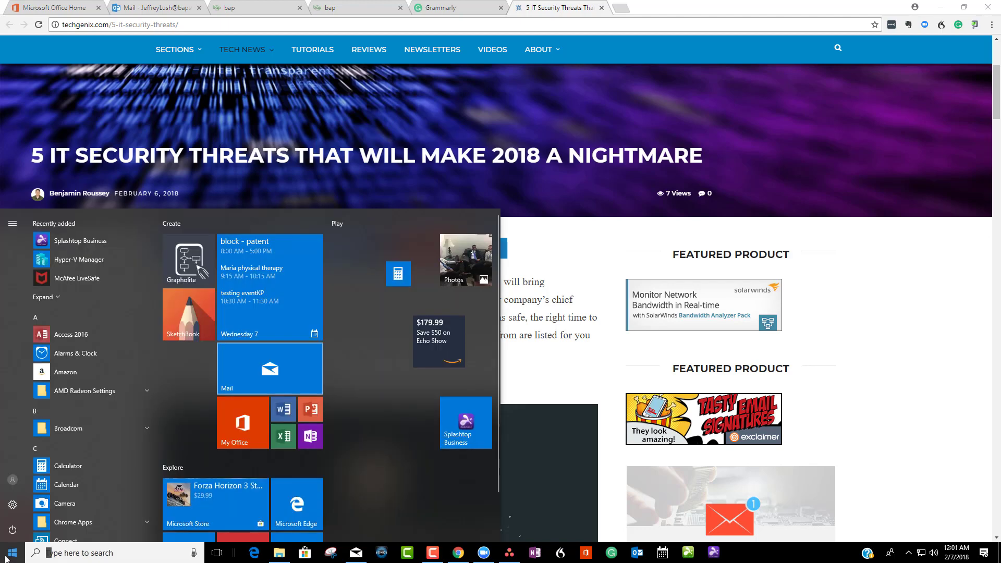
# - Launch Mail from its Start menu tile to show the first account's inbox
pyautogui.click(257, 379)
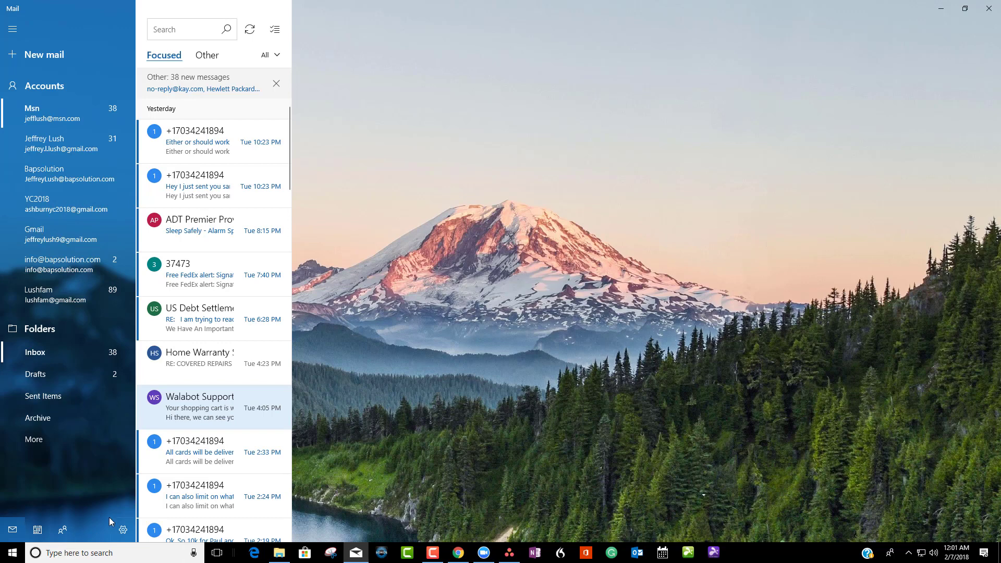
# - Show the Manage accounts list from Mail's Settings
pyautogui.click(124, 533)
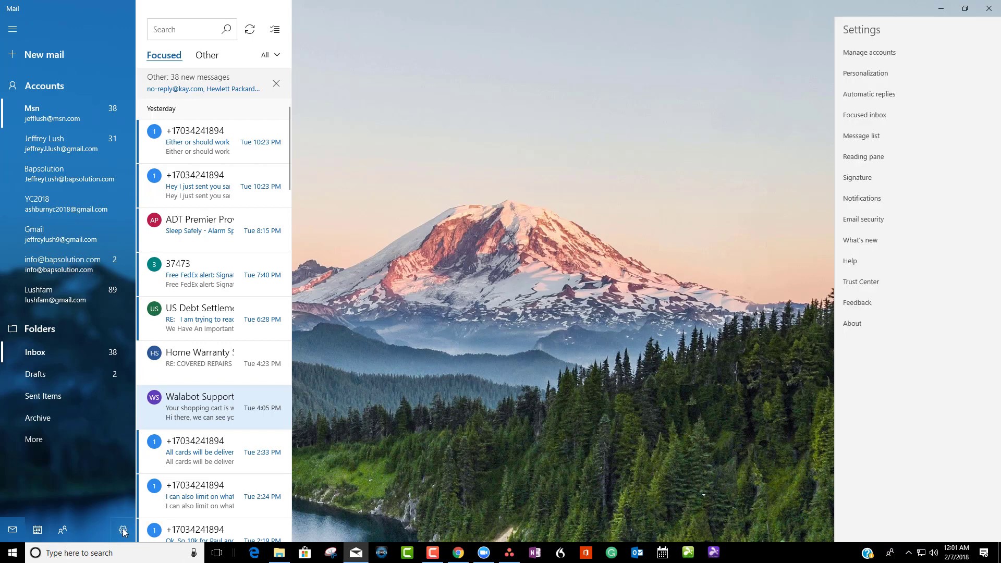
pyautogui.click(892, 55)
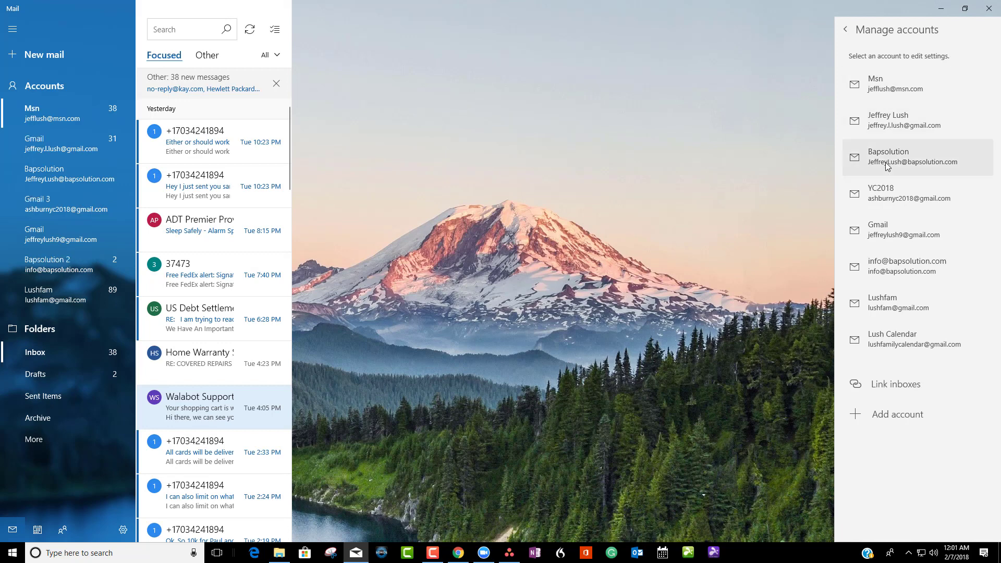
# - Choose Add account in the Manage accounts pane to open the Add an account dialog
pyautogui.click(888, 419)
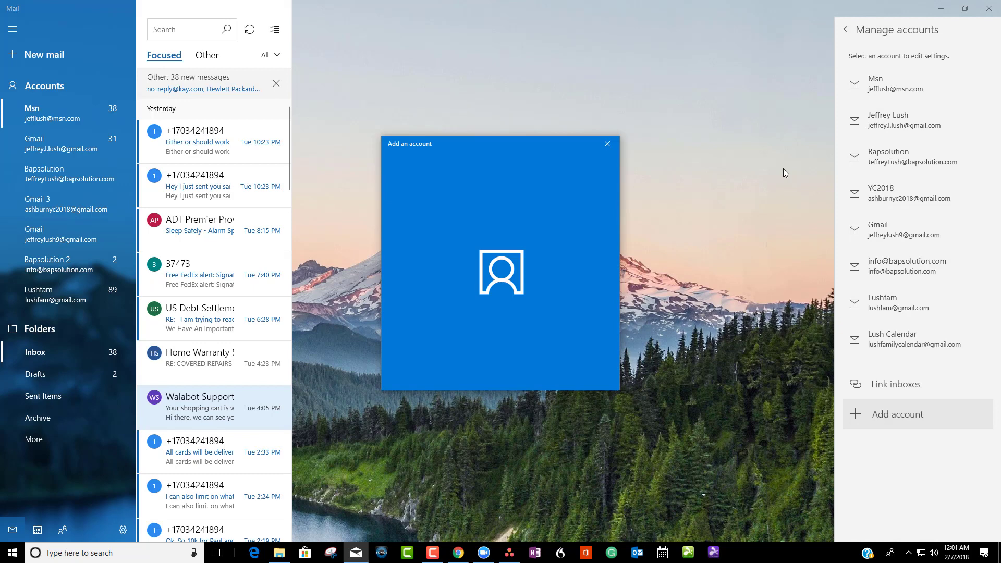